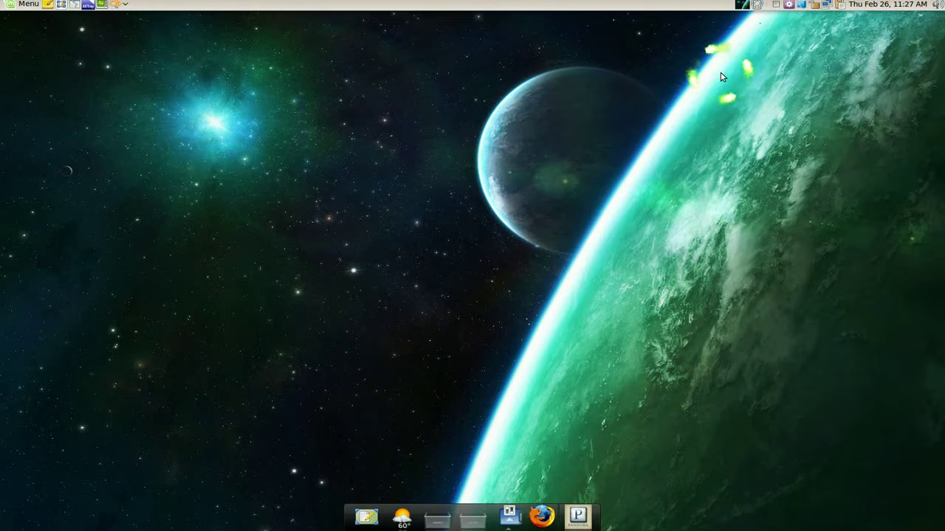
# Step: Launch GFrameCatcher from the launcher search 'scre' and move its empty window to the screen centre
pyautogui.press('super+space')
pyautogui.write('scre')
pyautogui.press('Return')
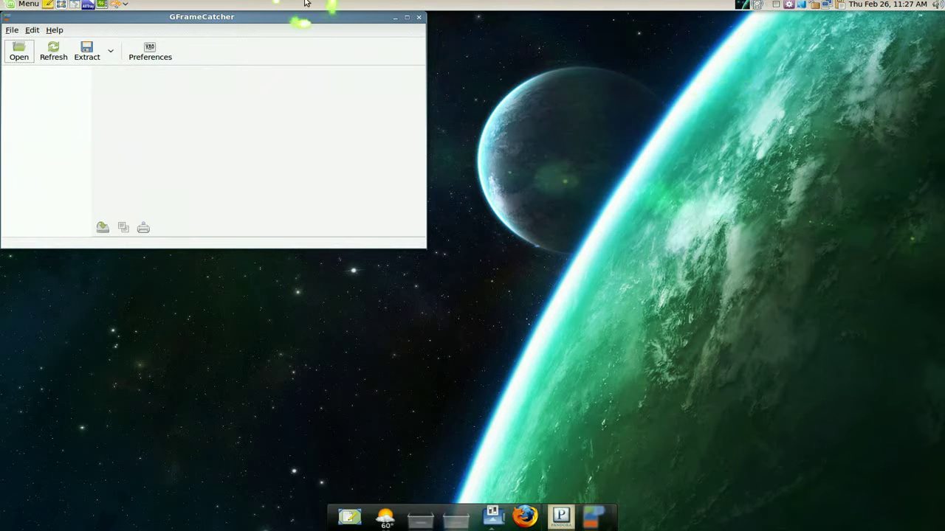
pyautogui.moveTo(318, 16); pyautogui.dragTo(661, 122)
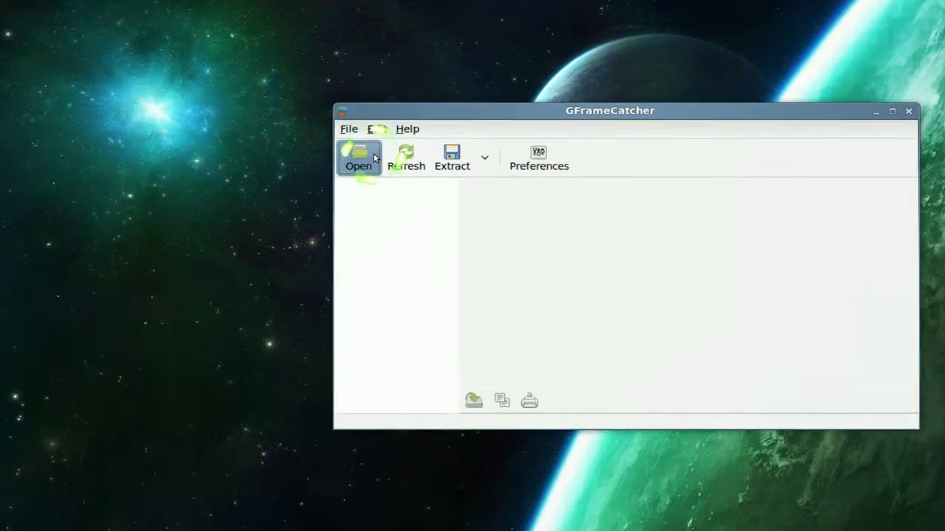
# Step: Load sliders.s03e08-aaf.avi from the Videos folder and scroll through its generated frame thumbnails
pyautogui.click(374, 157)
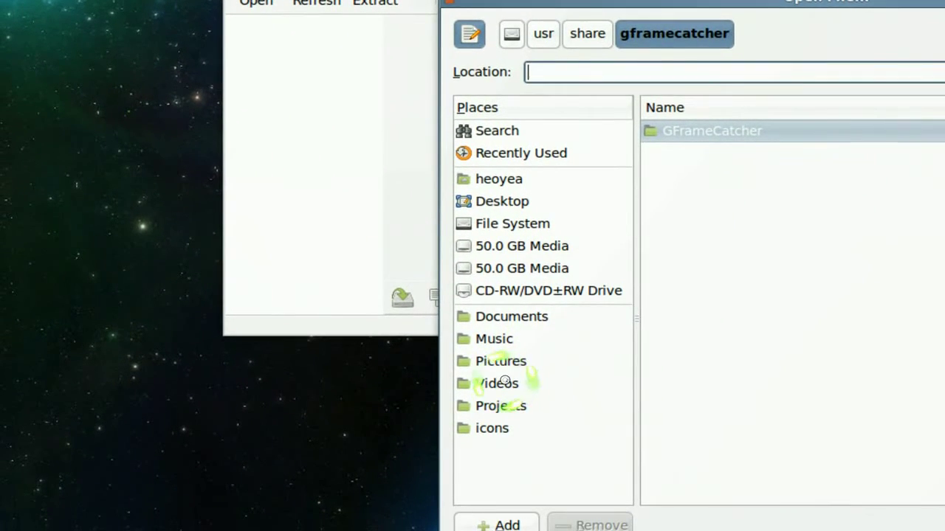
pyautogui.click(505, 383)
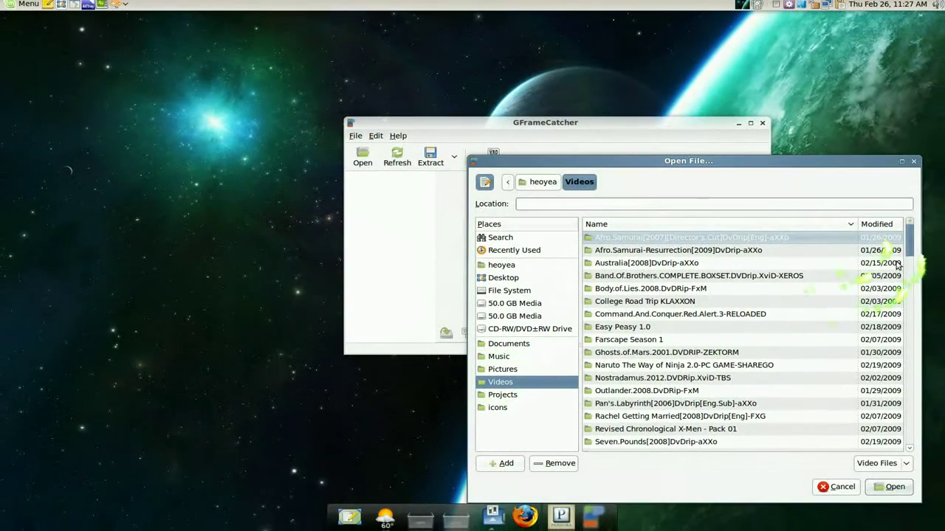
pyautogui.moveTo(909, 240); pyautogui.dragTo(915, 344)
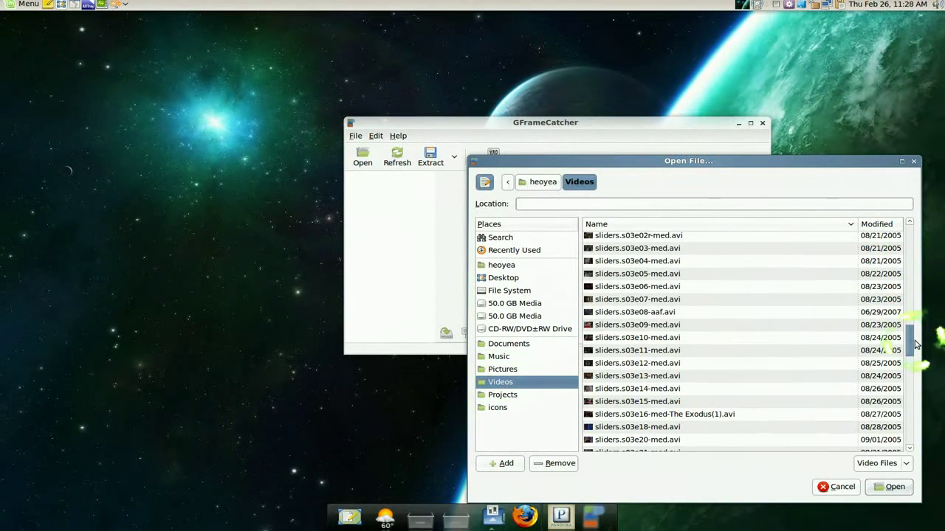
pyautogui.click(636, 312)
pyautogui.click(890, 487)
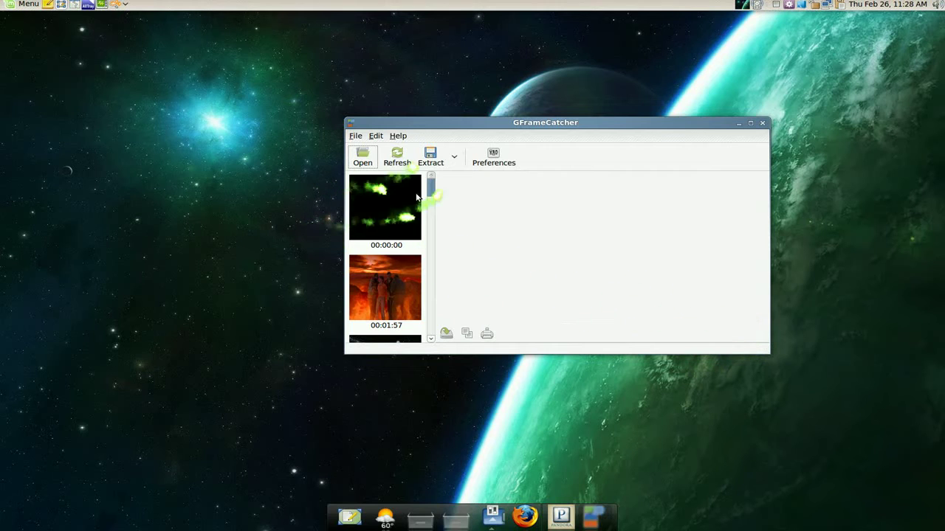
pyautogui.moveTo(431, 185); pyautogui.dragTo(425, 306)
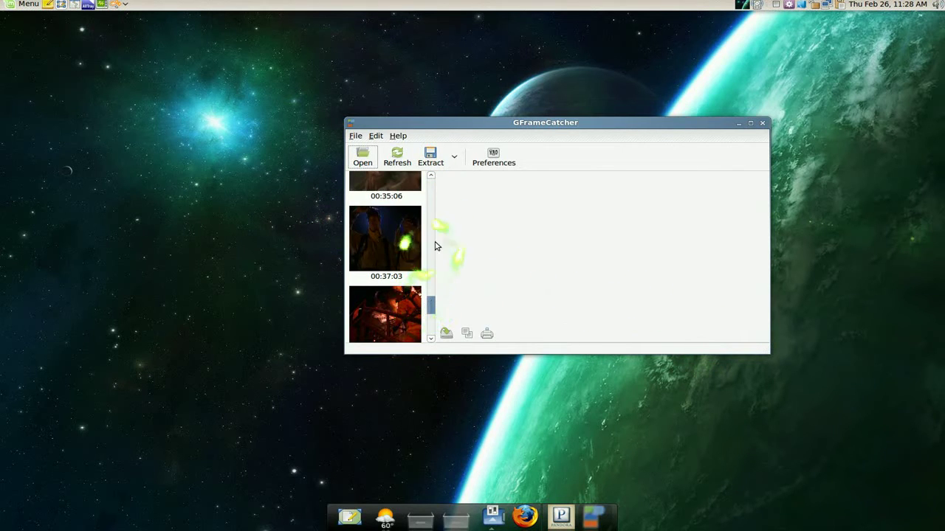
pyautogui.click(498, 169)
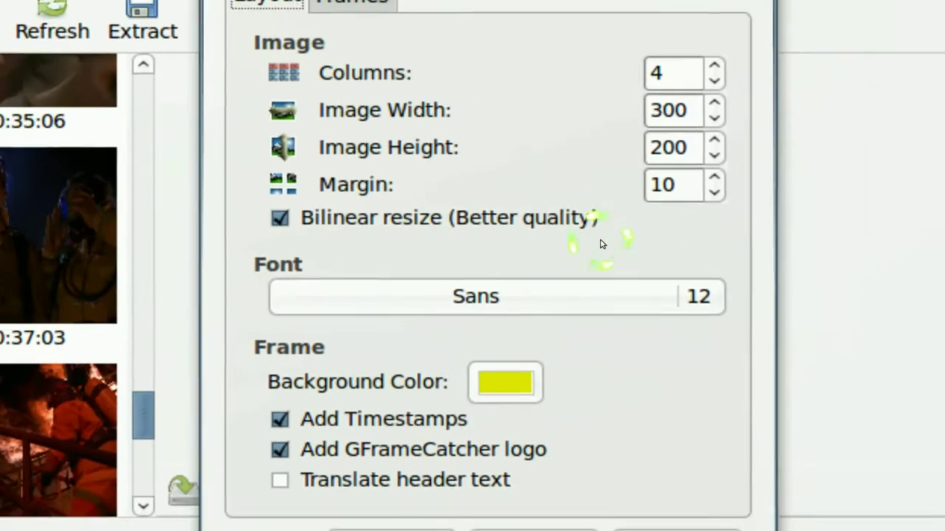
# Step: Change the contact sheet background from yellow to blue (hue 196, saturation 100, value 90)
pyautogui.click(505, 381)
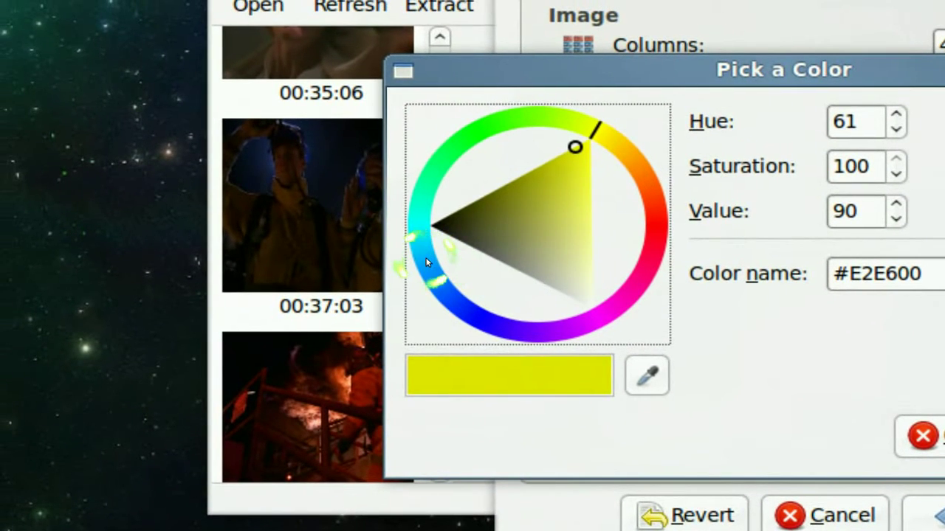
pyautogui.click(158, 240)
pyautogui.moveTo(425, 257)
pyautogui.mouseDown()
pyautogui.moveTo(423, 289)
pyautogui.moveTo(415, 238)
pyautogui.moveTo(423, 259)
pyautogui.mouseUp()
pyautogui.click(944, 450)
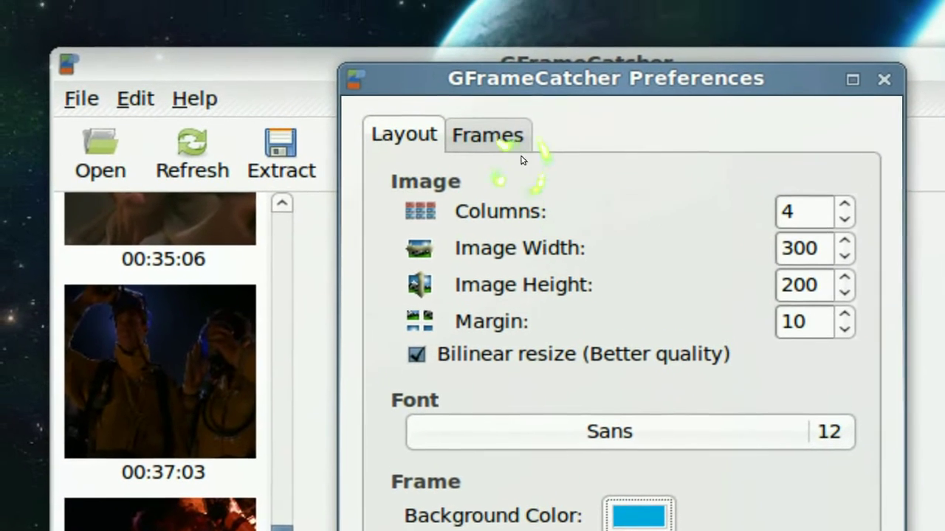
# Step: Keep Frames to Capture at 24 on the Frames tab and apply the preferences
pyautogui.click(363, 79)
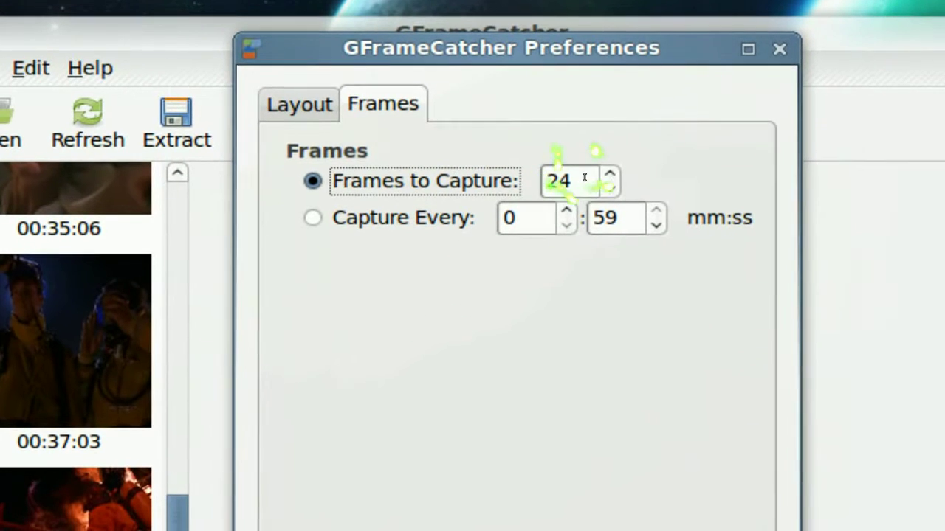
pyautogui.click(583, 178)
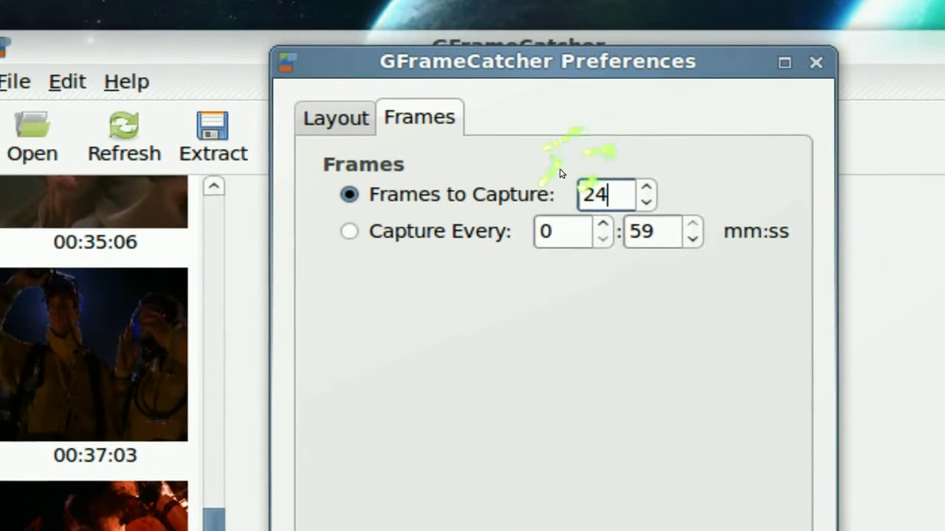
pyautogui.click(451, 260)
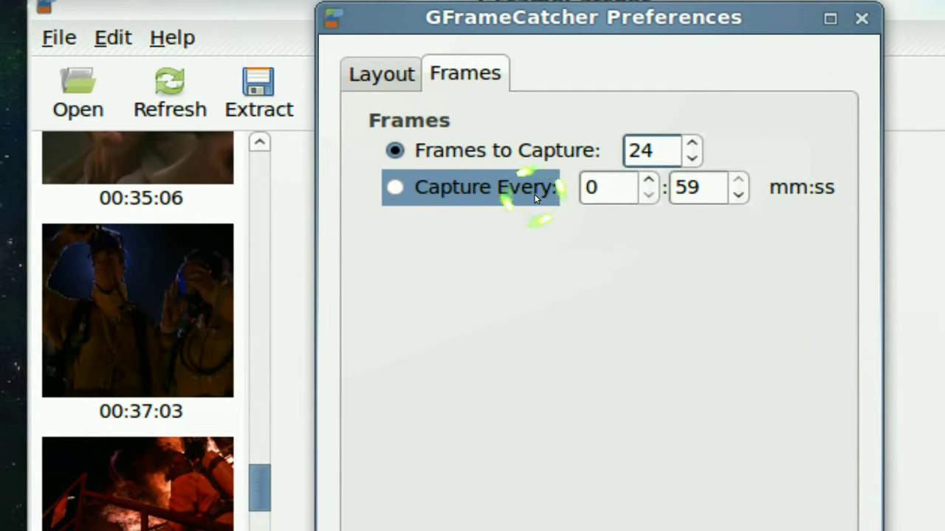
pyautogui.click(618, 197)
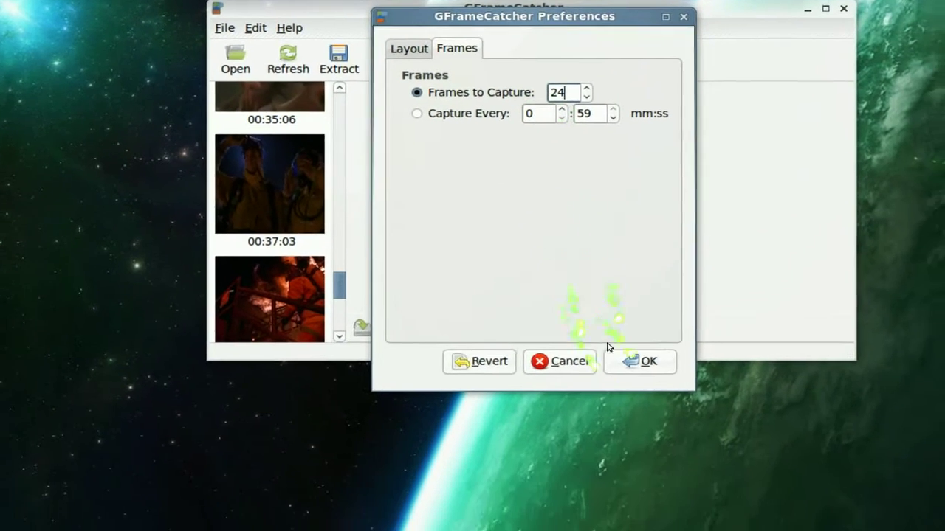
pyautogui.click(745, 530)
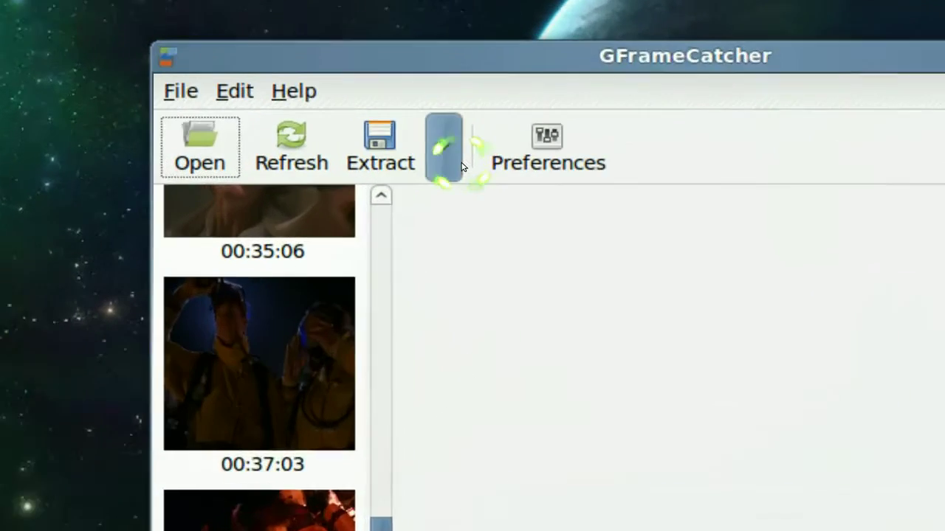
# Step: Extract the contact sheet to the Desktop as sliders.s03e08-aaf.avi.png
pyautogui.click(450, 164)
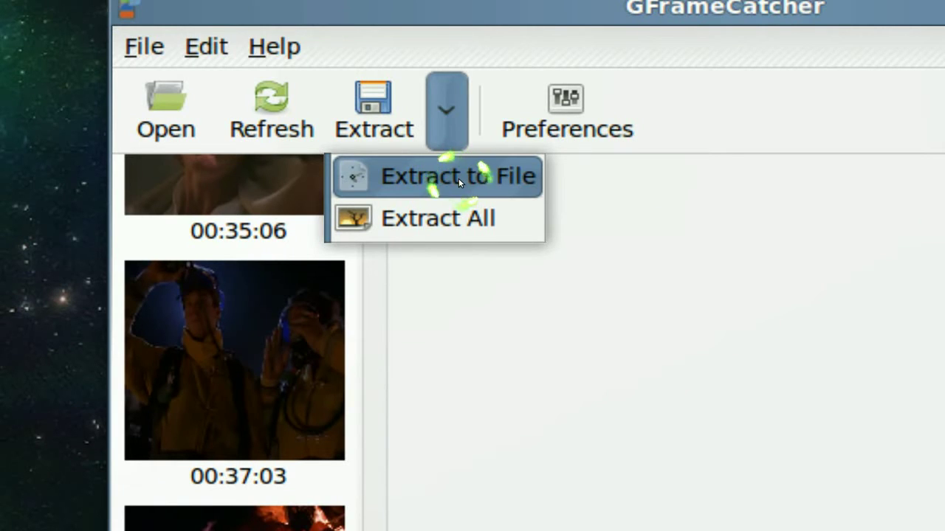
pyautogui.click(458, 177)
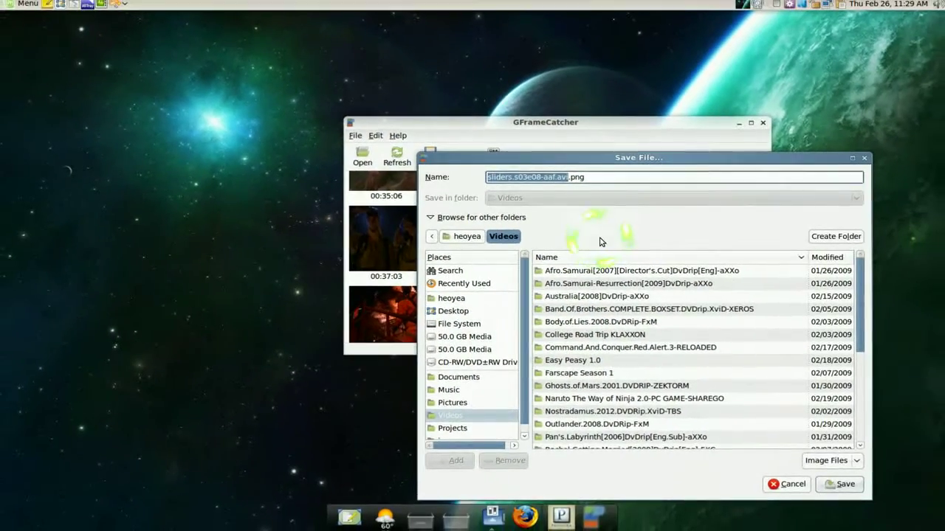
pyautogui.click(458, 311)
pyautogui.click(834, 484)
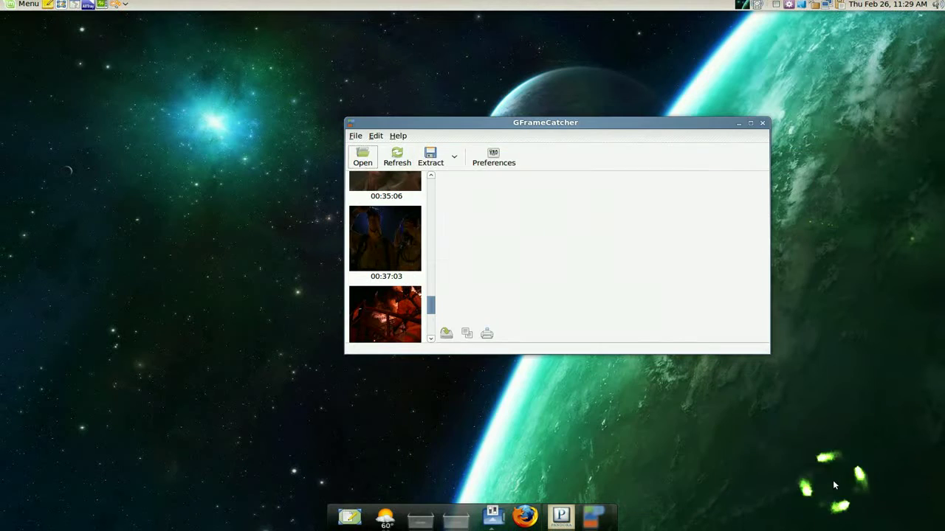
pyautogui.hotkey('ctrl', 'alt', 'Left')
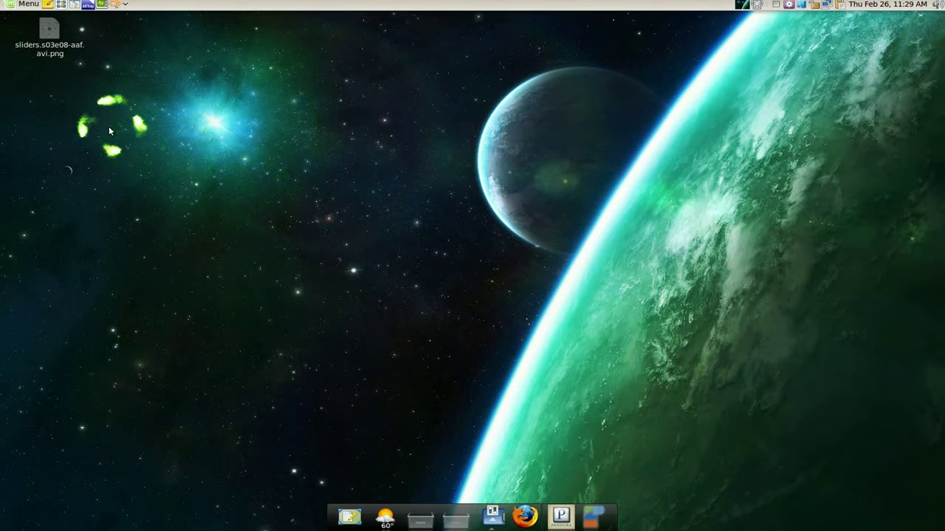
# Step: Open sliders.s03e08-aaf.avi.png from the desktop in Eye of GNOME and maximize the viewer
pyautogui.click(52, 47)
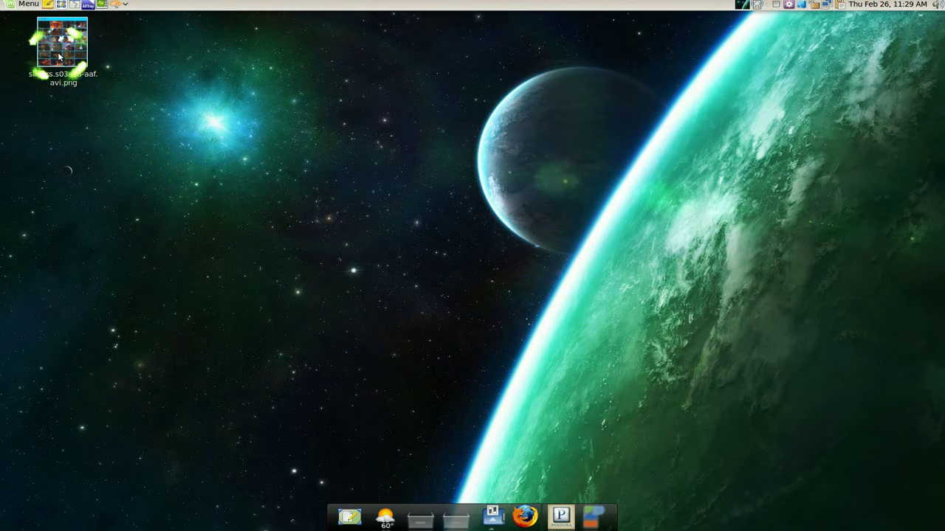
pyautogui.doubleClick(56, 50)
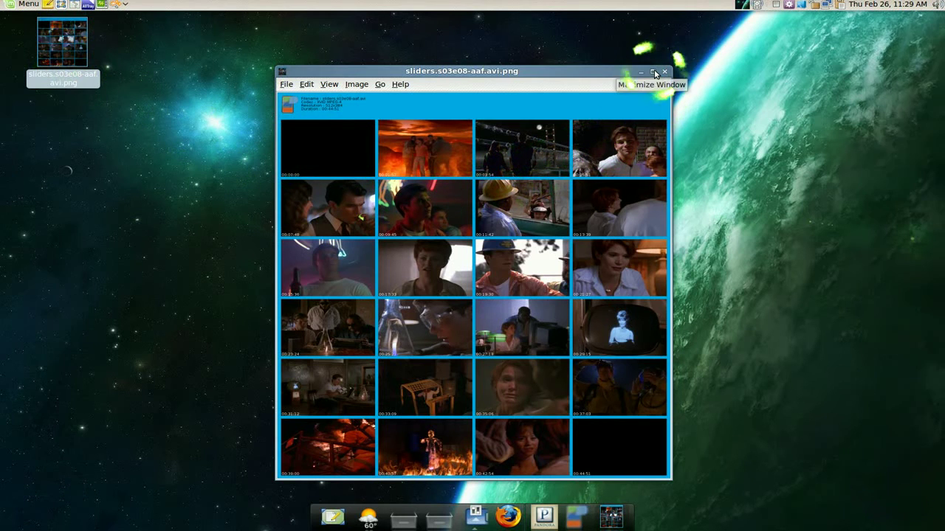
pyautogui.click(653, 71)
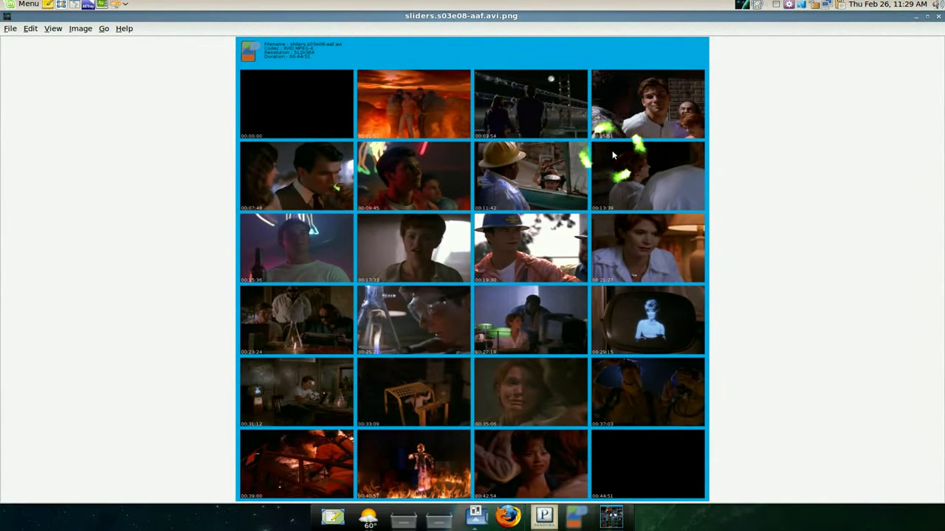
# Step: Zoom into the blue 24-frame contact sheet, scroll through it, then move to an empty workspace
pyautogui.scroll(1, 611, 150)
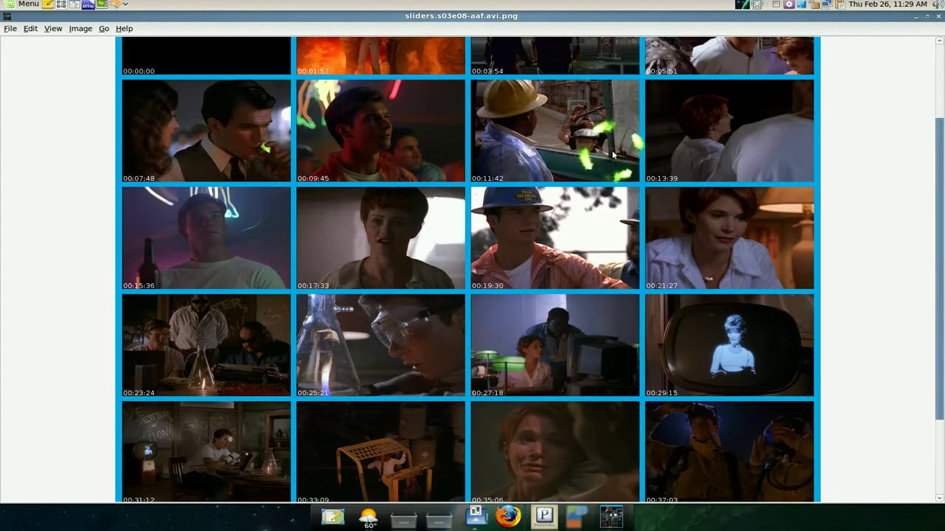
pyautogui.moveTo(940, 181); pyautogui.dragTo(940, 78)
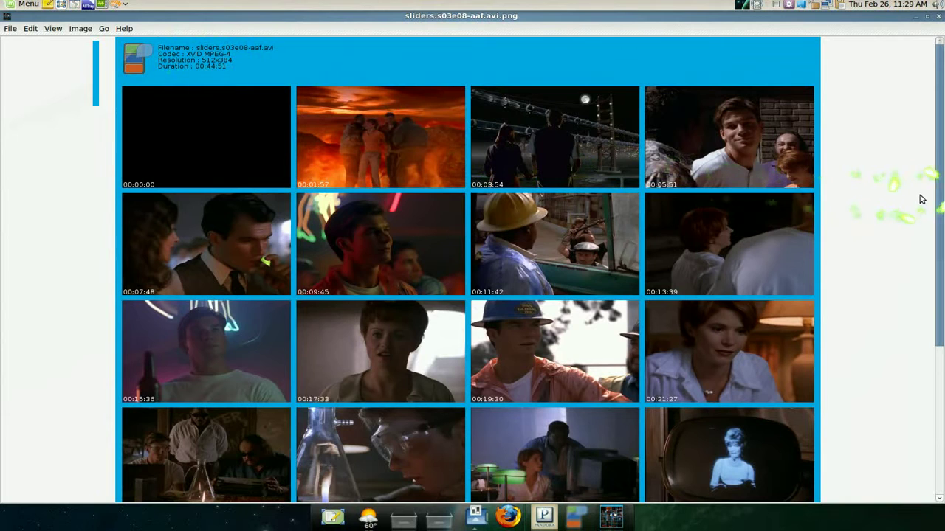
pyautogui.moveTo(938, 148); pyautogui.dragTo(942, 317)
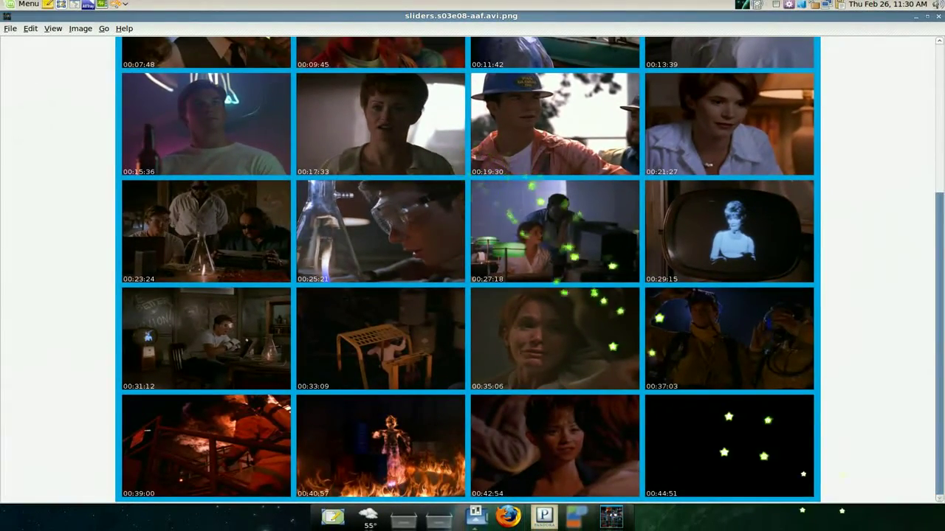
pyautogui.press('super+e')
pyautogui.click(376, 335)
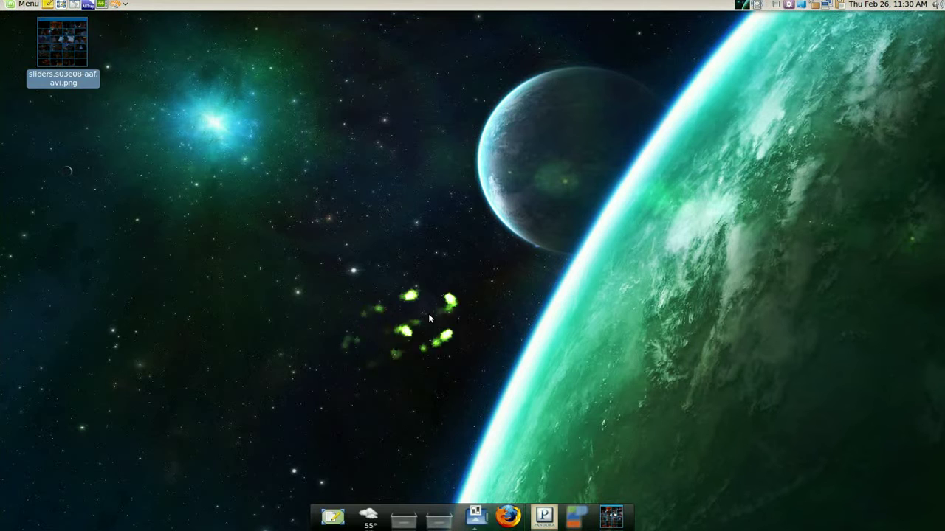